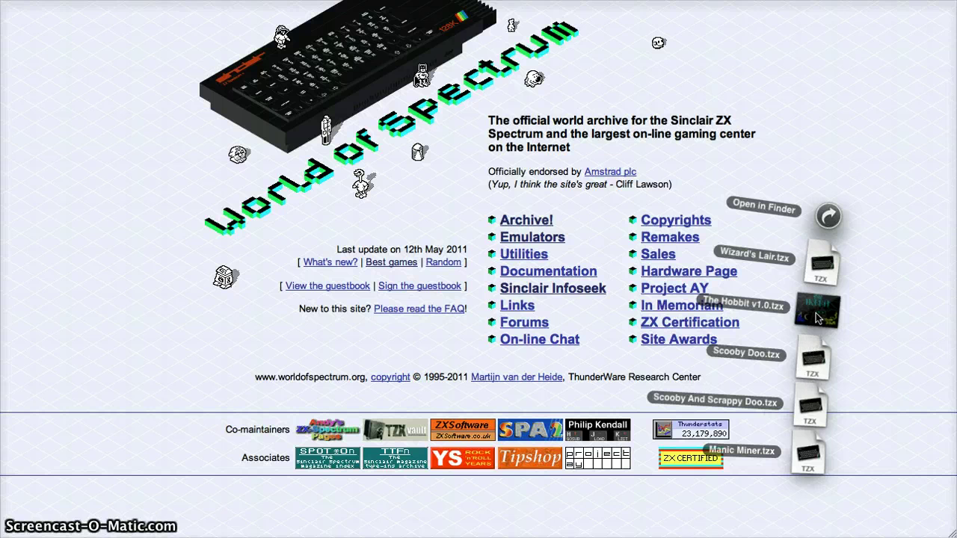
Open The Hobbit v1.0.tzx in the Fuse emulator, view it at 100% and enlarged size, and exit Fuse.
left_click(817, 314)
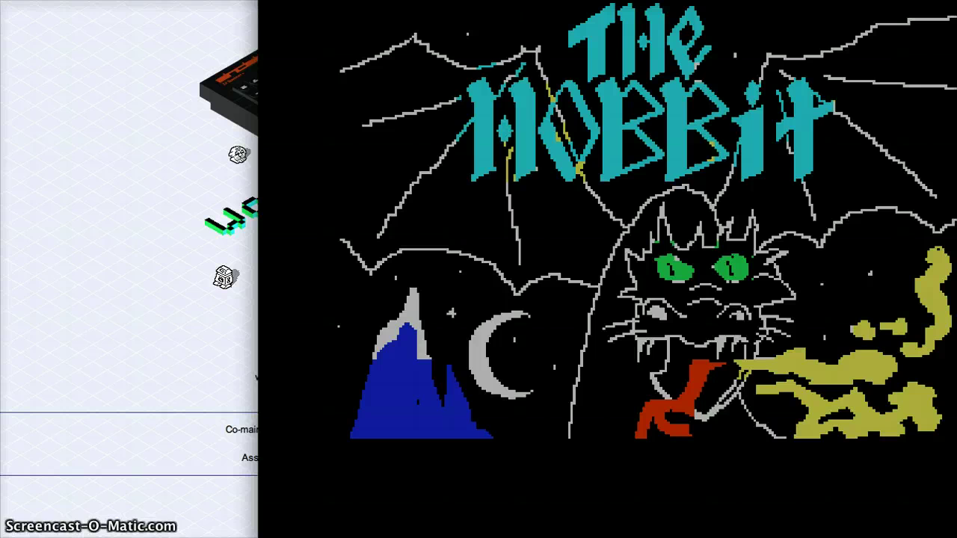
key("super+1")
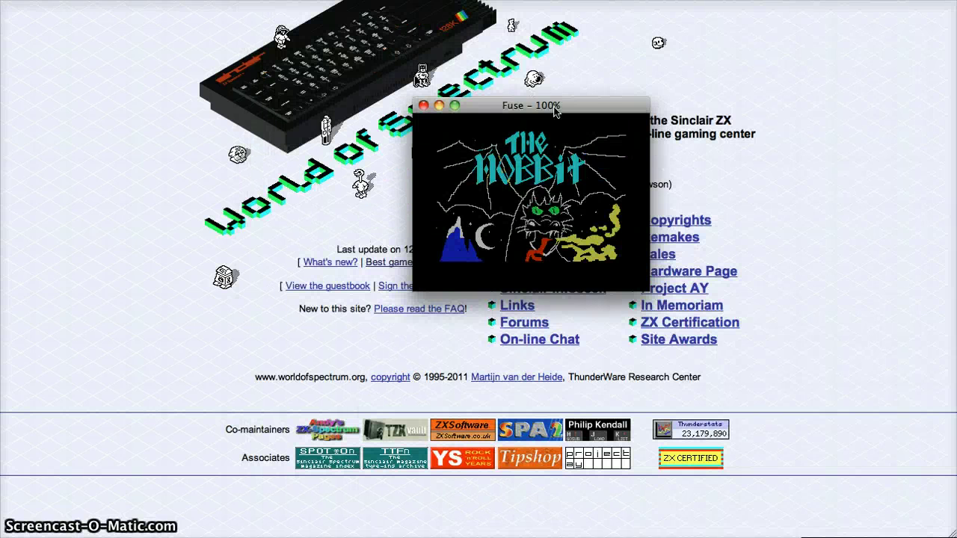
left_click(455, 105)
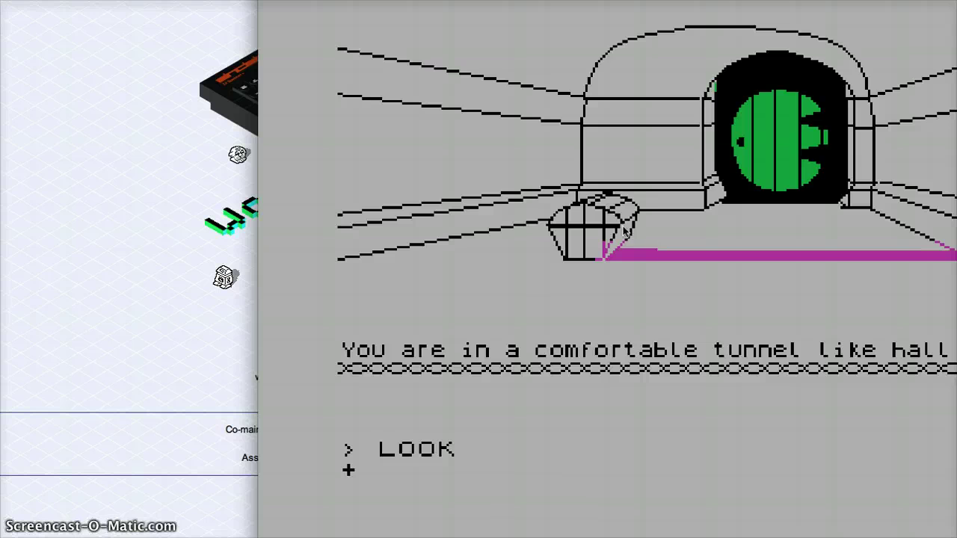
left_click(589, 207)
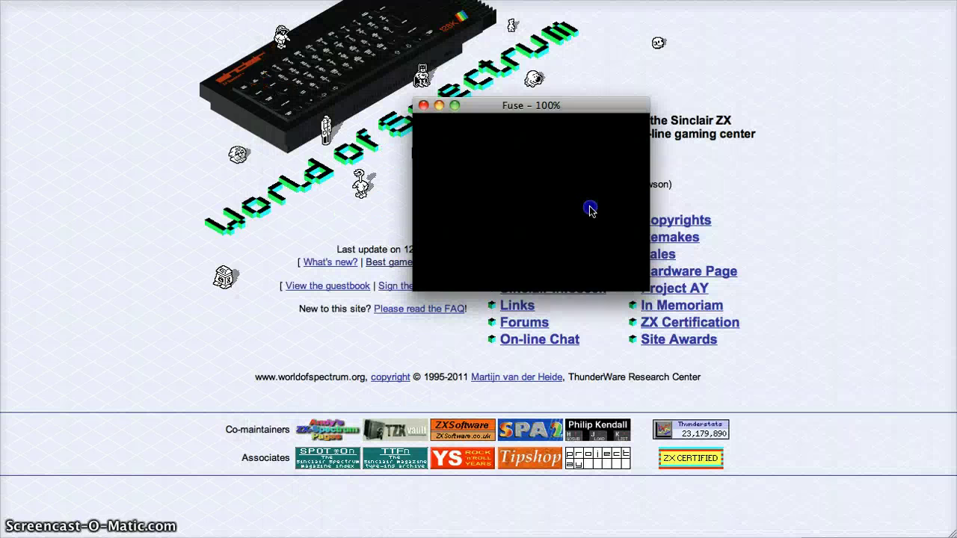
left_click(423, 105)
left_click(615, 144)
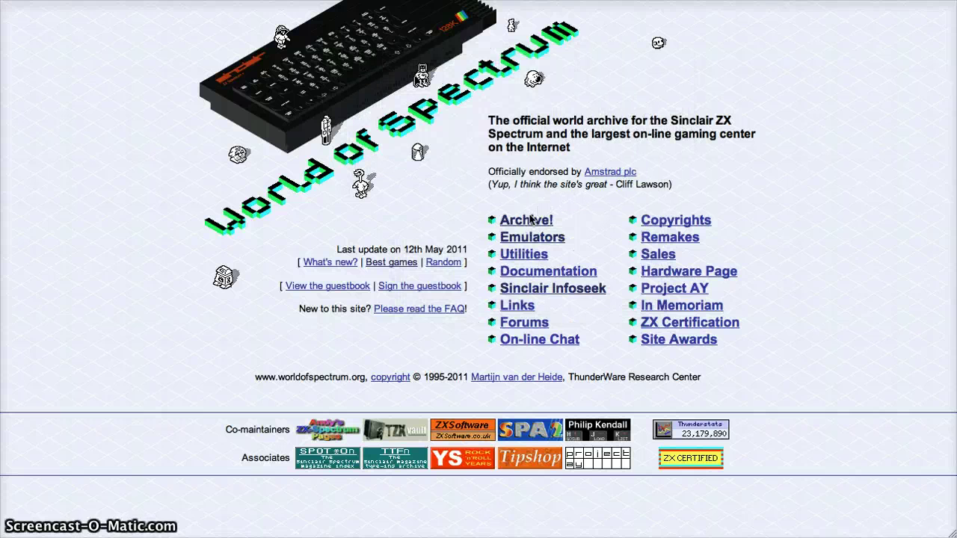
Open the World of Spectrum Archive and examine the number of titles for games, text adventures and educational software.
left_click(511, 218)
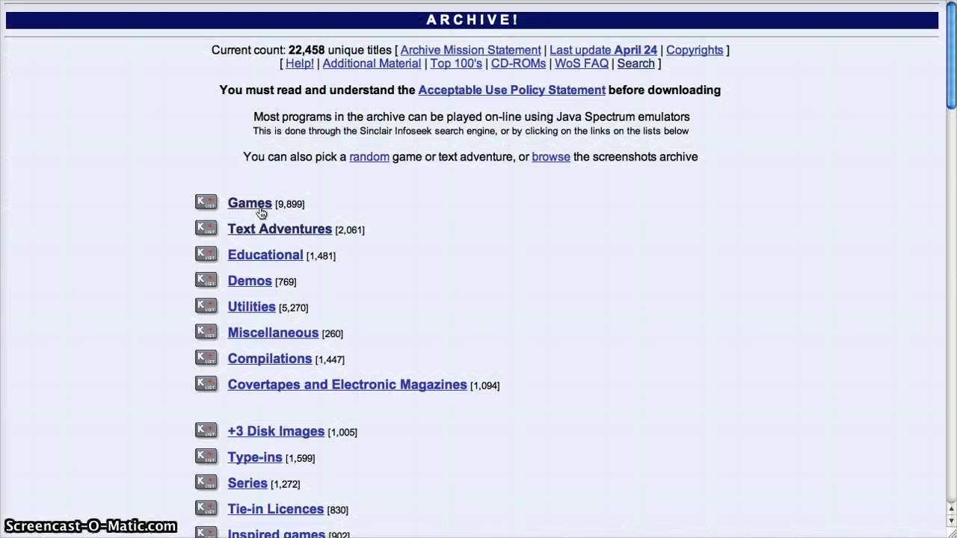
left_click(291, 205)
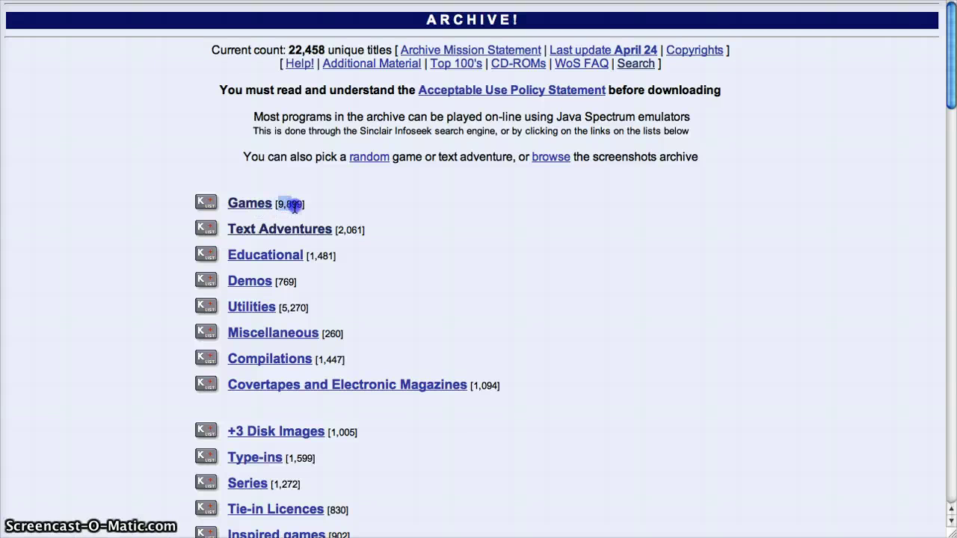
left_click(353, 221)
left_click_drag(338, 231, 365, 229)
left_click(366, 229)
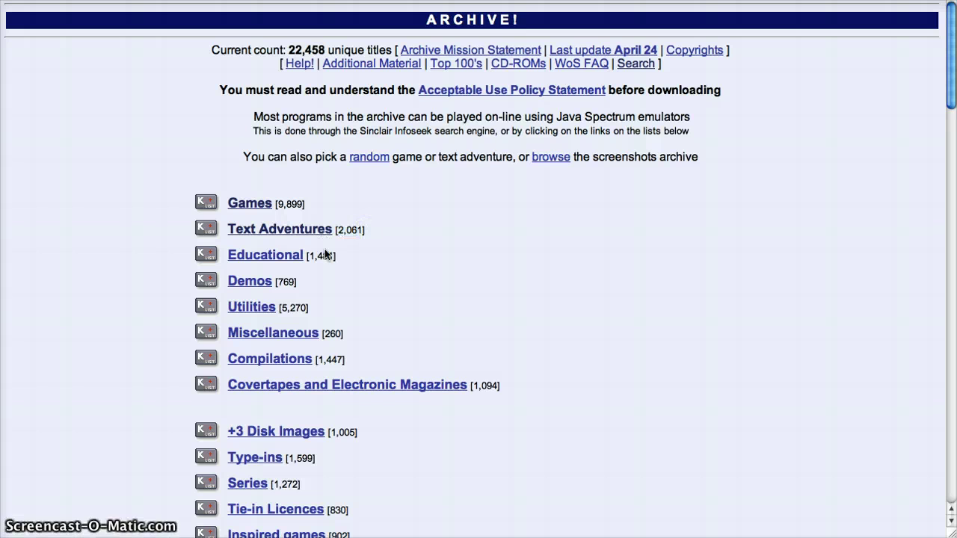
left_click_drag(314, 256, 331, 257)
left_click(364, 259)
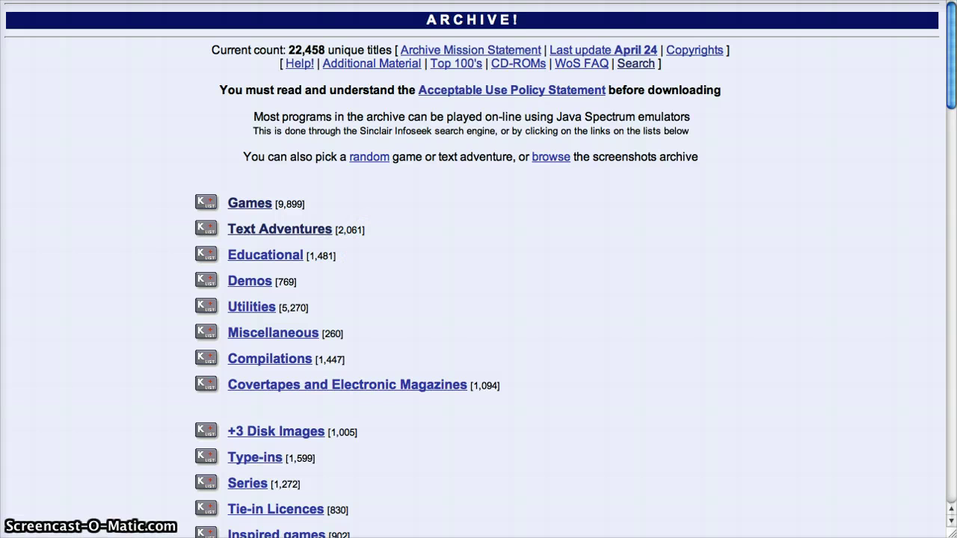
Return to the home page, open the Emulators list and find the Fuse entry for Macintosh OS X.
key("super+Left")
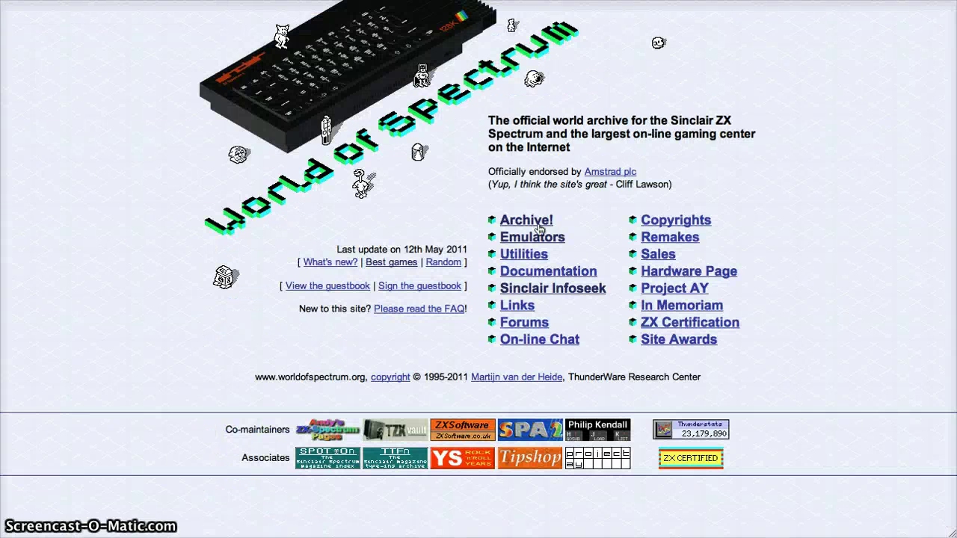
left_click(540, 237)
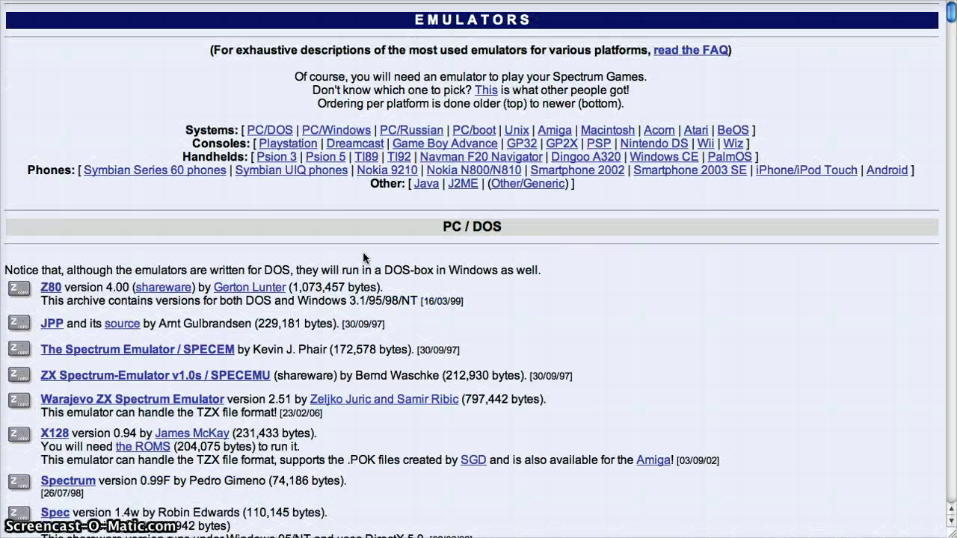
scroll(353, 254, "down", 1)
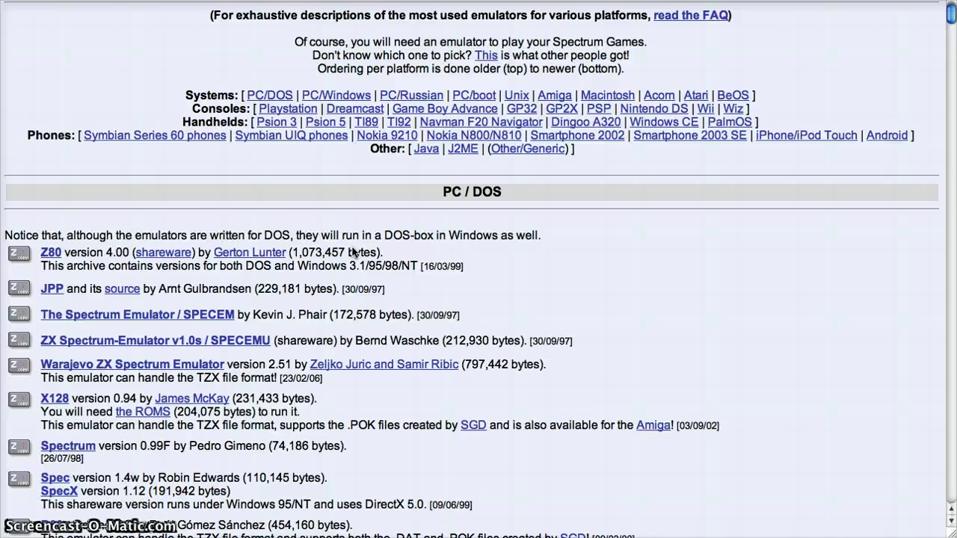
scroll(353, 255, "down", 20)
scroll(353, 252, "down", 15)
scroll(353, 252, "down", 20)
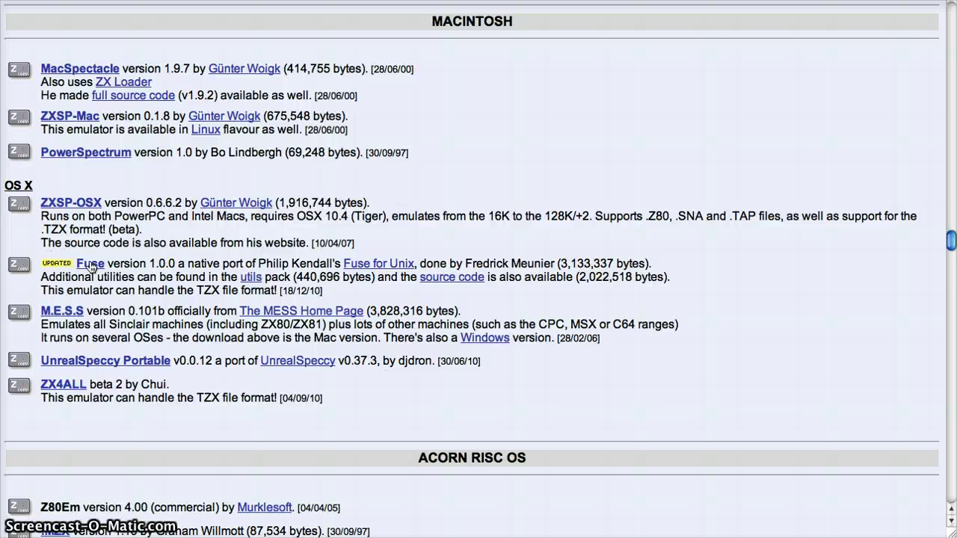
Open the downloaded fuse folder in Finder to inspect its files, and close it again.
mouse_move(798, 536)
left_click(886, 515)
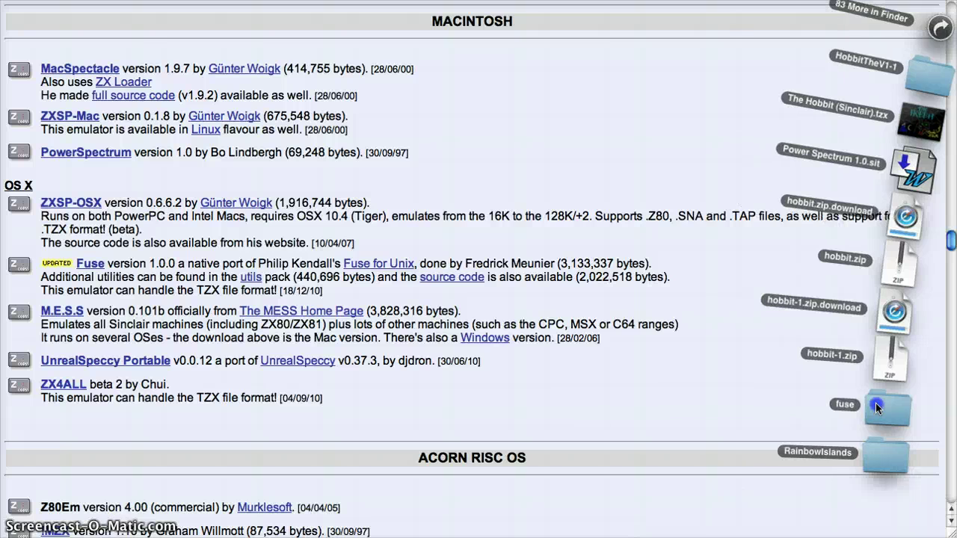
left_click(867, 404)
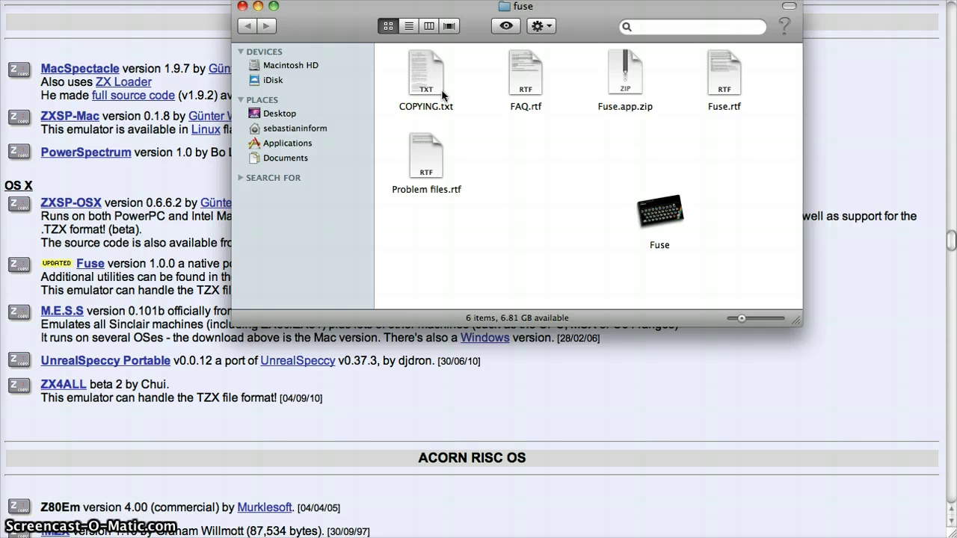
left_click(242, 6)
Launch the Fuse emulator on its own to view its window, and exit it with confirmation.
mouse_move(680, 537)
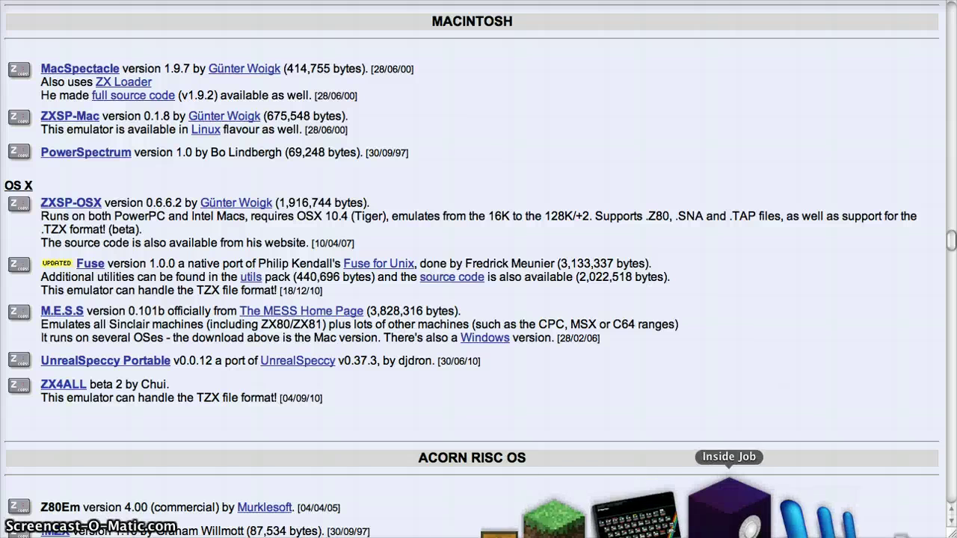
left_click(700, 514)
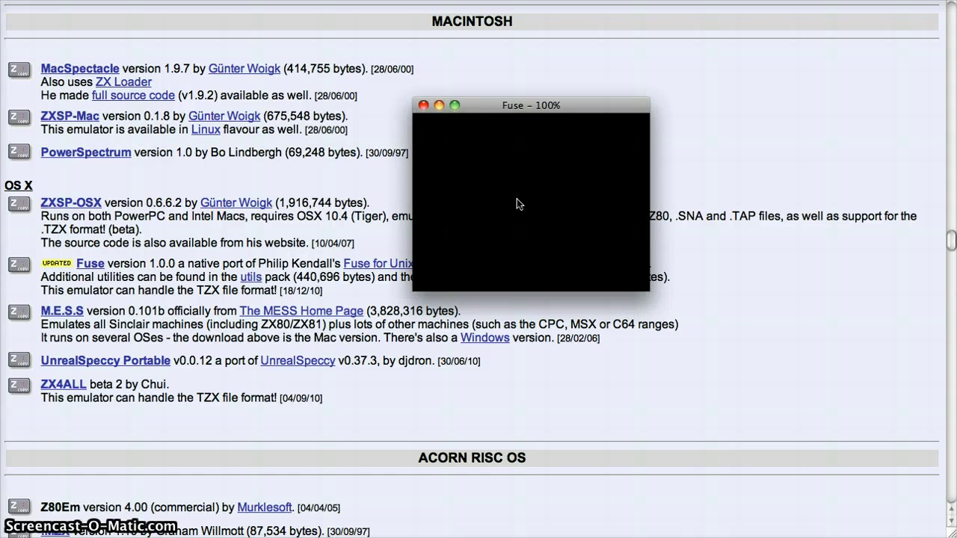
left_click(499, 177)
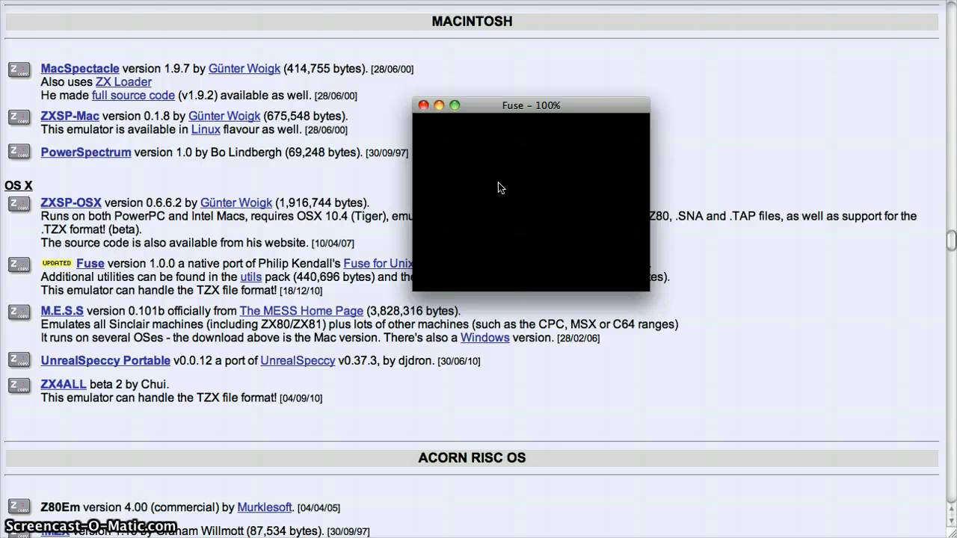
left_click(423, 108)
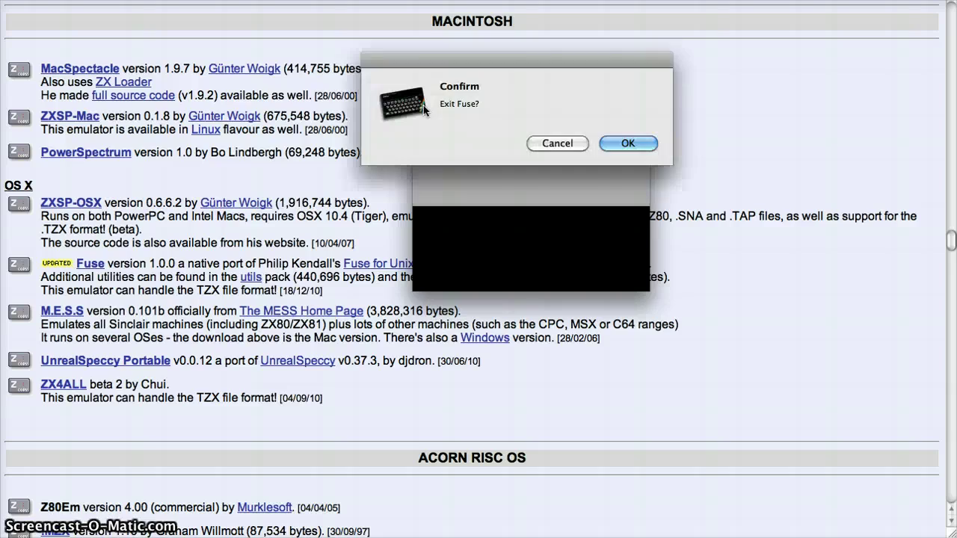
left_click(618, 143)
Go back to the Archive's Games section and look through the visitor-voted top 100 best games.
scroll(530, 160, "up", 1)
scroll(530, 160, "up", 20)
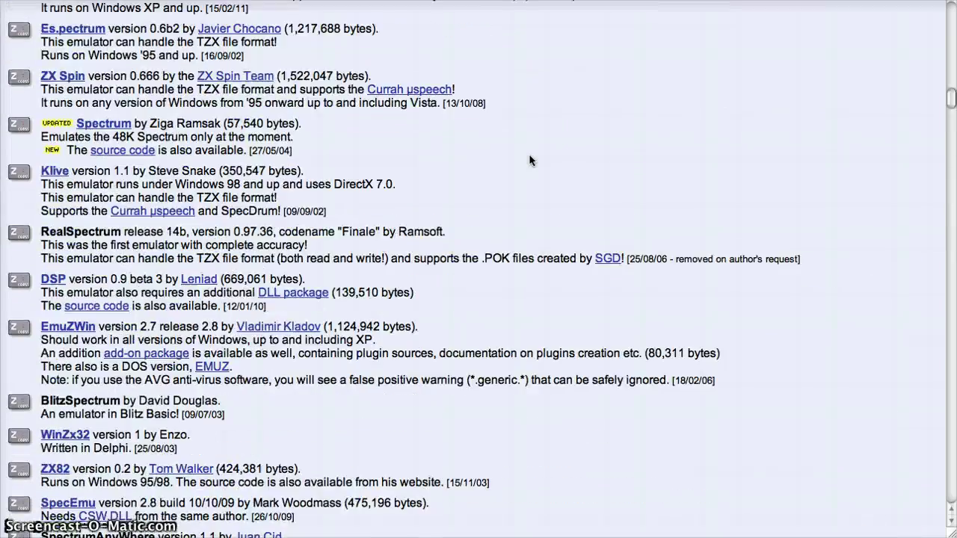
scroll(530, 160, "up", 10)
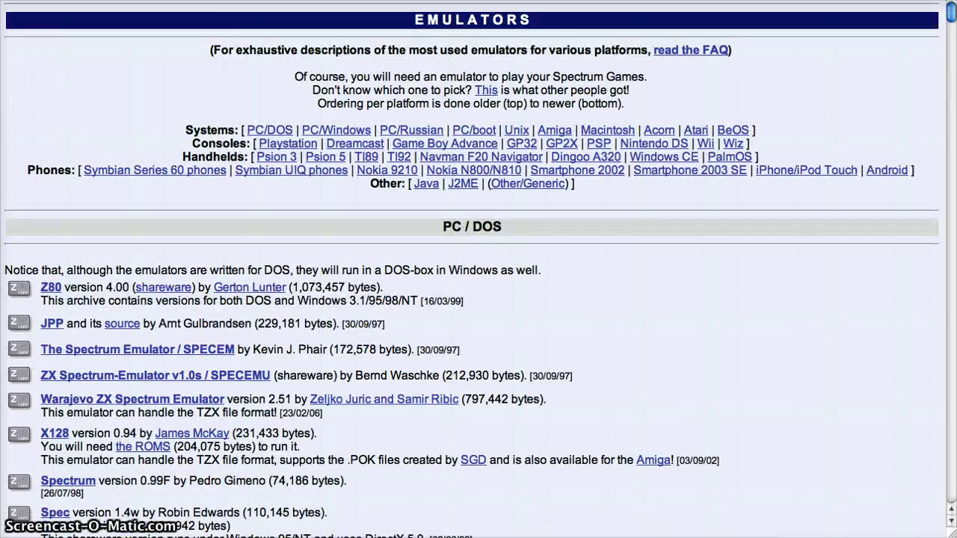
key("super+Left")
left_click(525, 218)
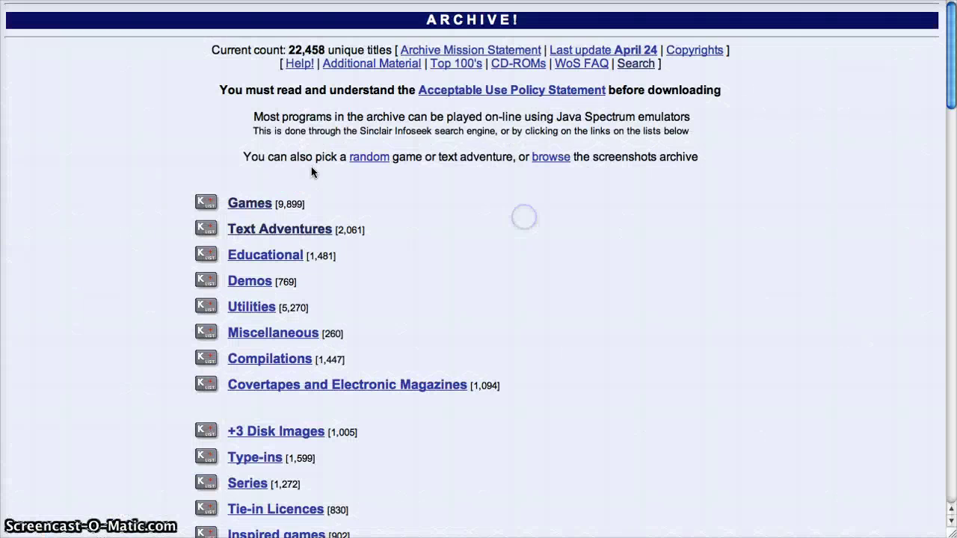
left_click(269, 214)
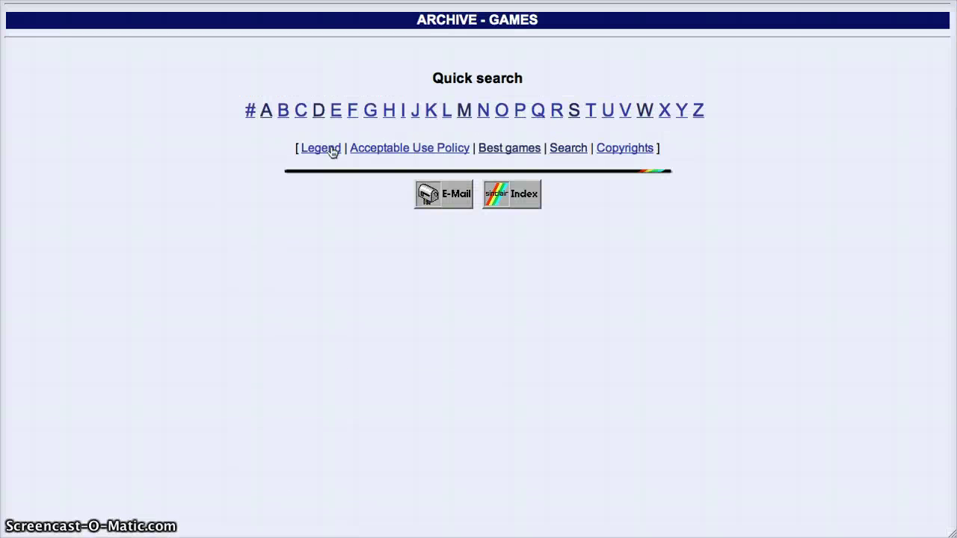
left_click(527, 152)
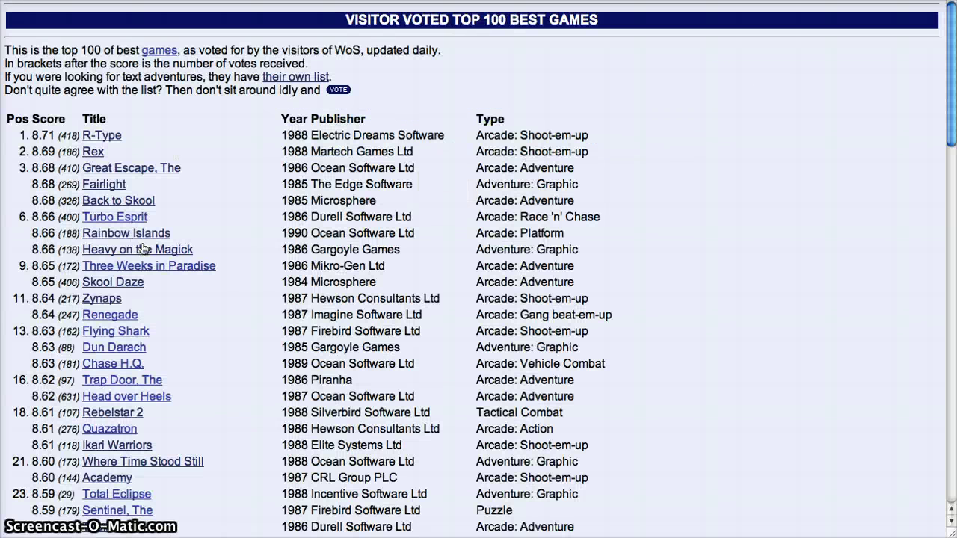
scroll(144, 249, "down", 10)
scroll(143, 252, "down", 8)
scroll(144, 252, "up", 18)
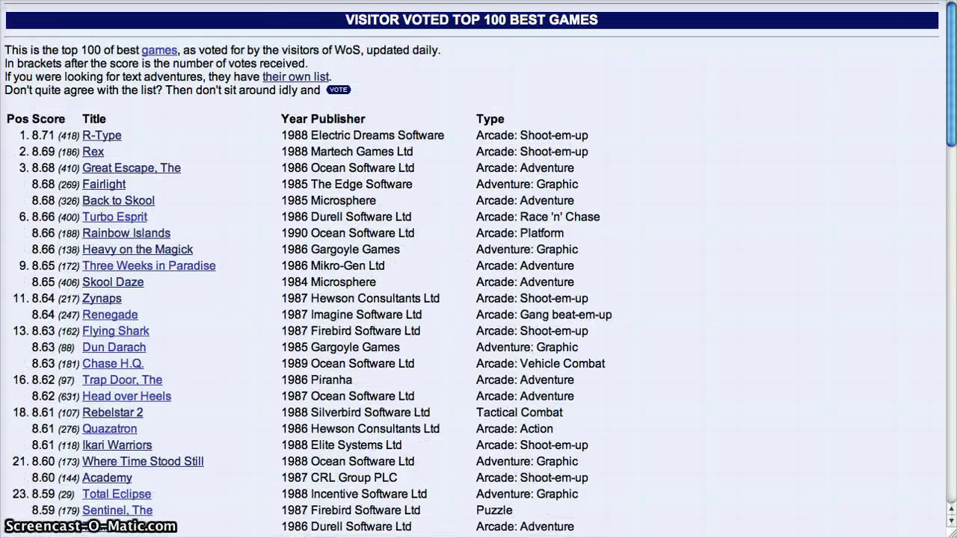
Return to the Archive and open the best adventures list in the Text Adventures section.
key("alt+Left")
key("alt+Left")
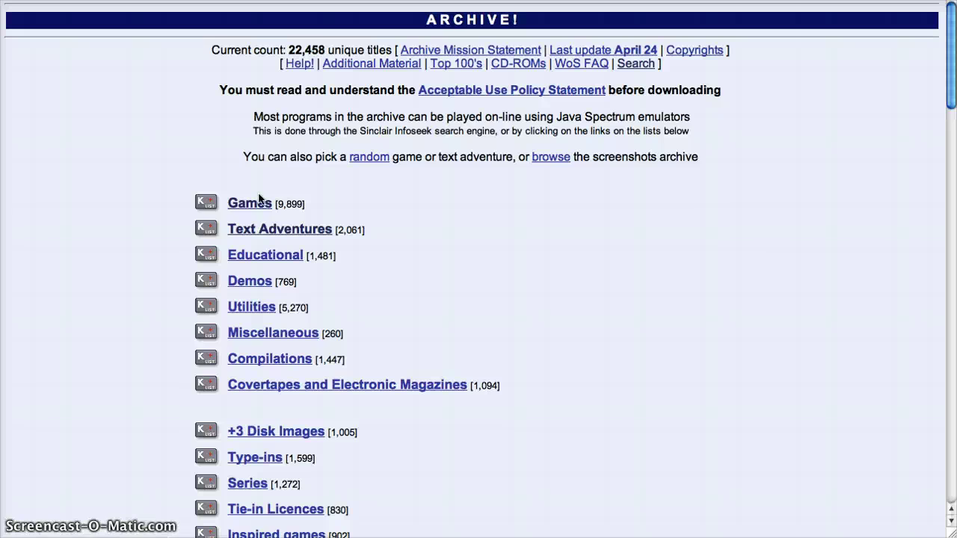
left_click(292, 226)
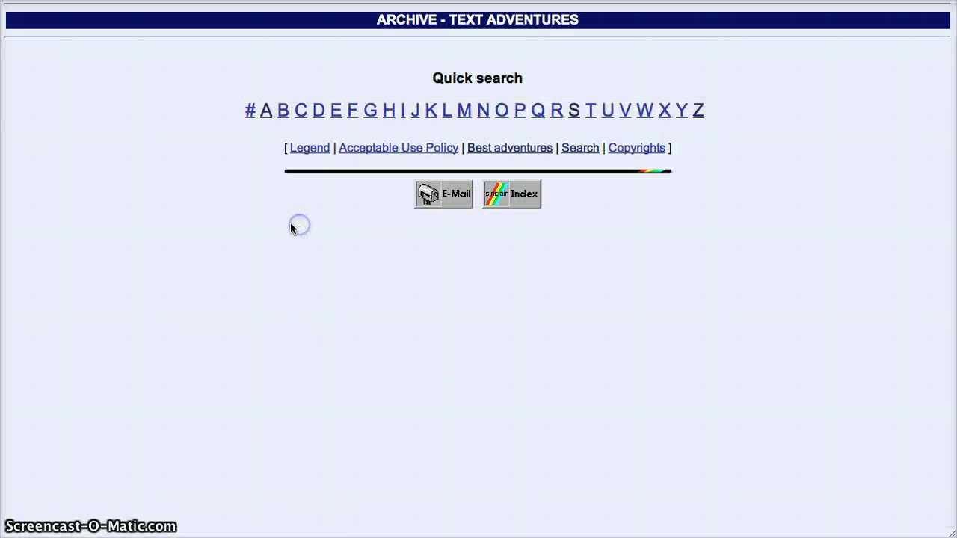
left_click(474, 148)
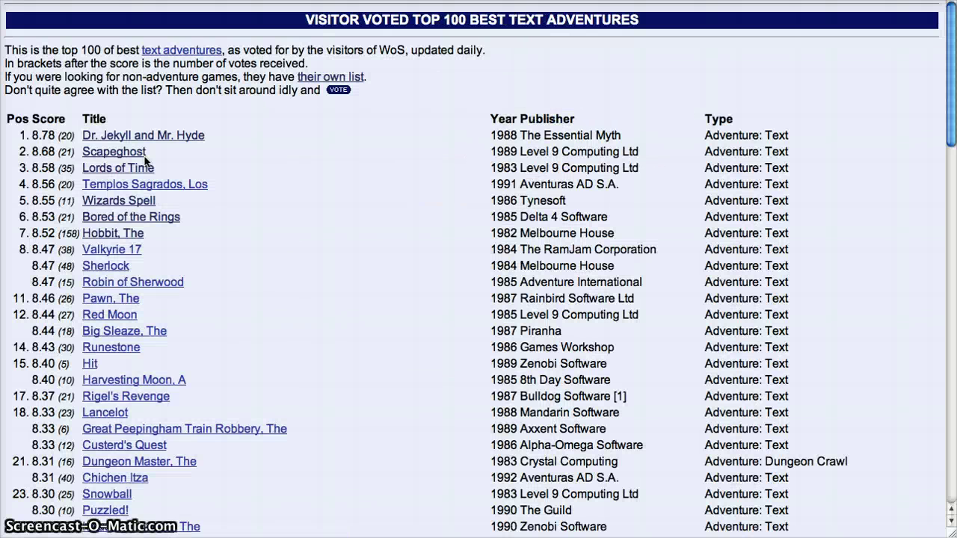
Open the entry for The Hobbit and locate the HobbitTheV1.0.tzx.zip file among its download links.
left_click(113, 232)
scroll(534, 329, "down", 10)
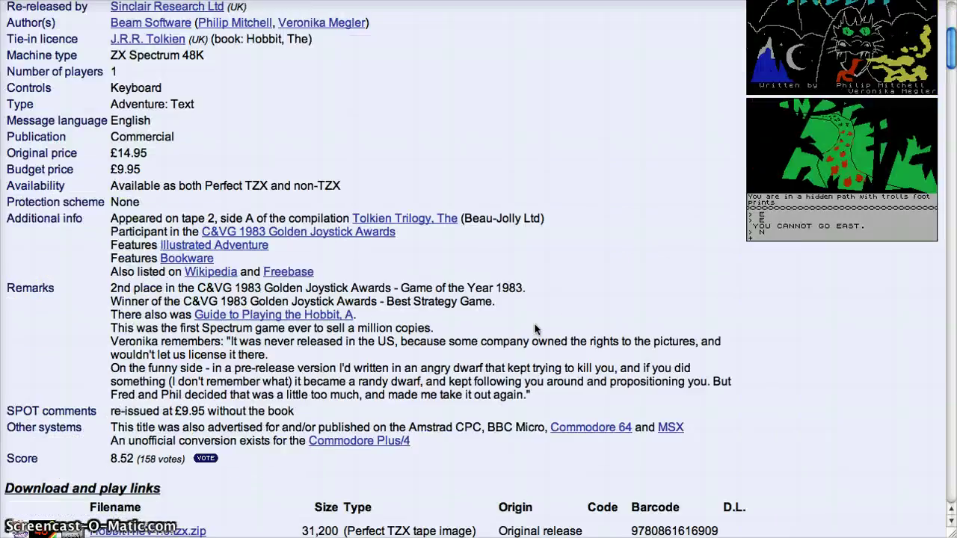
scroll(534, 329, "up", 5)
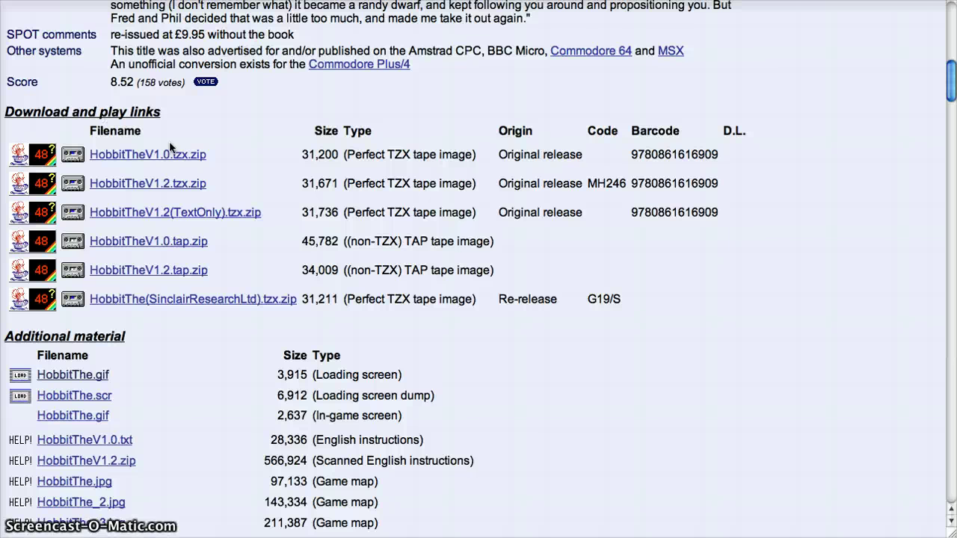
left_click_drag(213, 156, 90, 131)
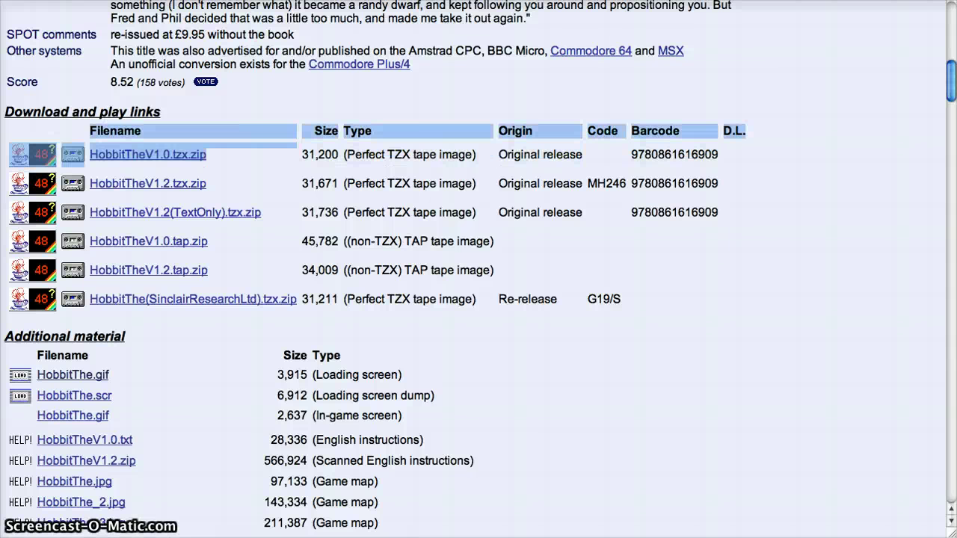
left_click(217, 163)
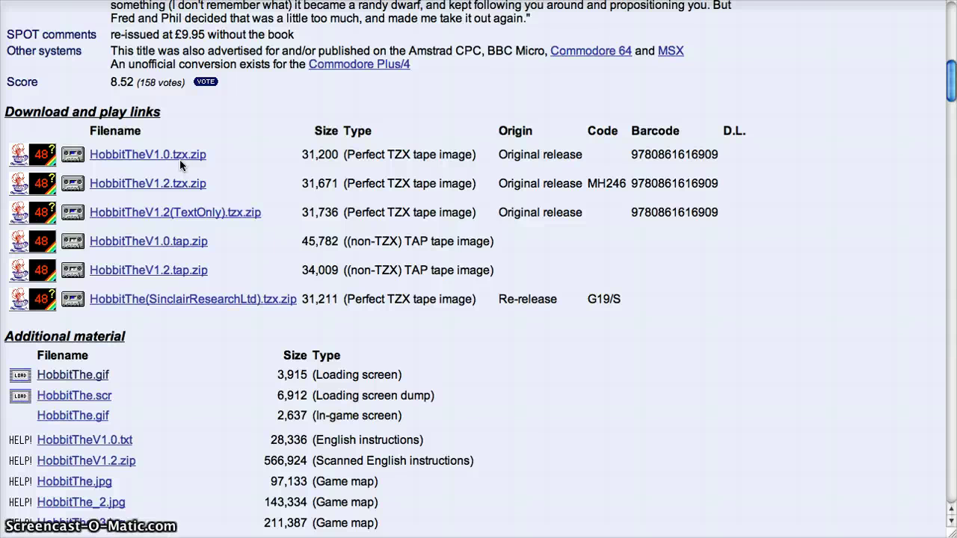
Start Fuse from the game's download page, look at the blank emulator window and exit the program.
mouse_move(867, 535)
left_click(657, 501)
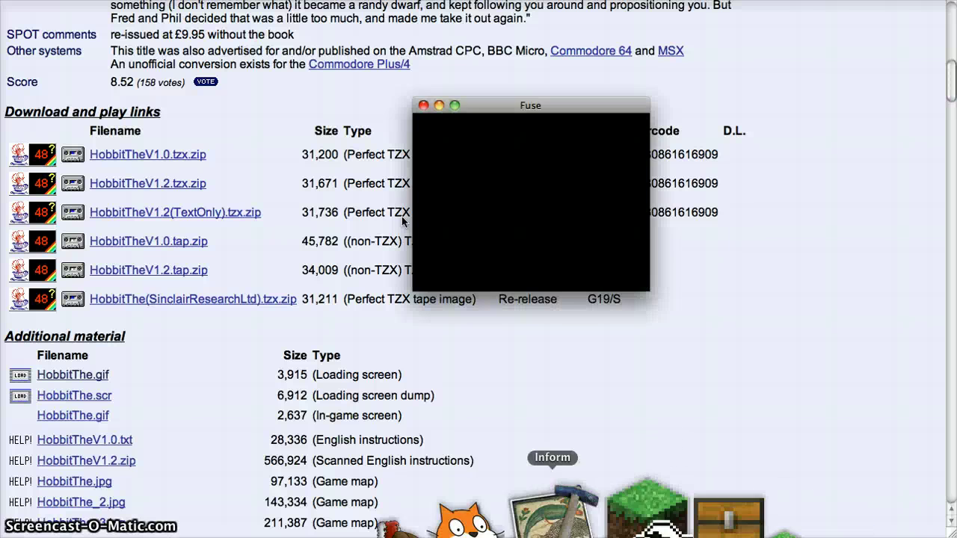
left_click(479, 213)
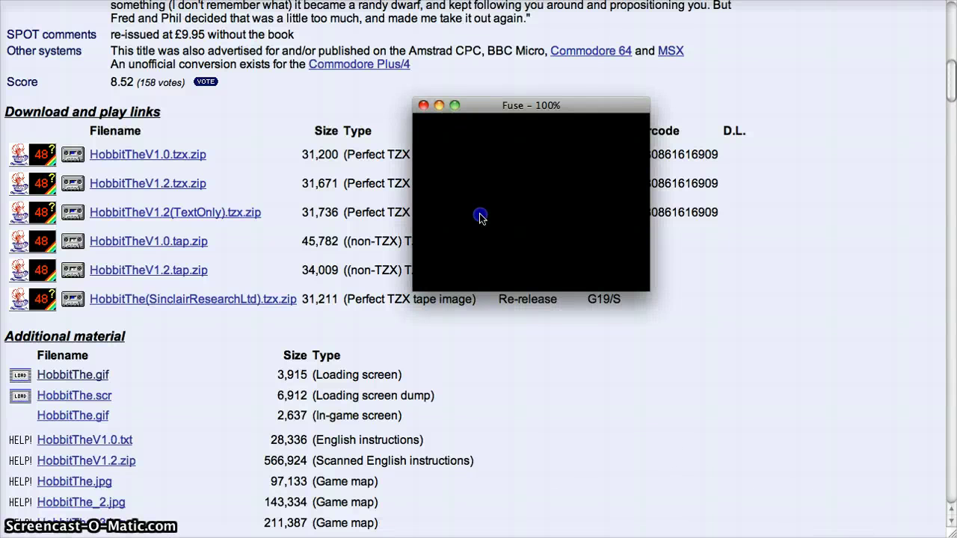
left_click(423, 105)
left_click(628, 142)
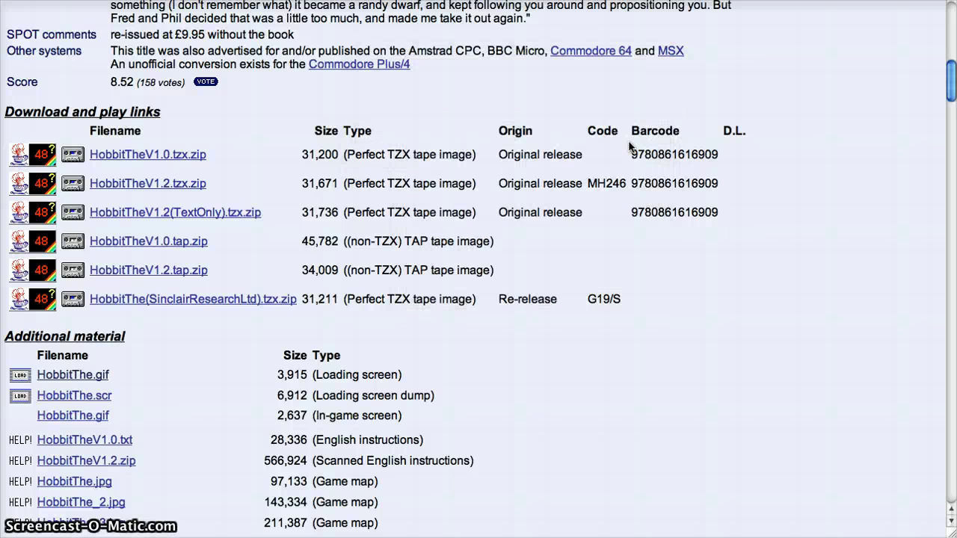
Examine The Hobbit's additional material, download links and game details, including its loading and in-game screens.
scroll(170, 291, "down", 5)
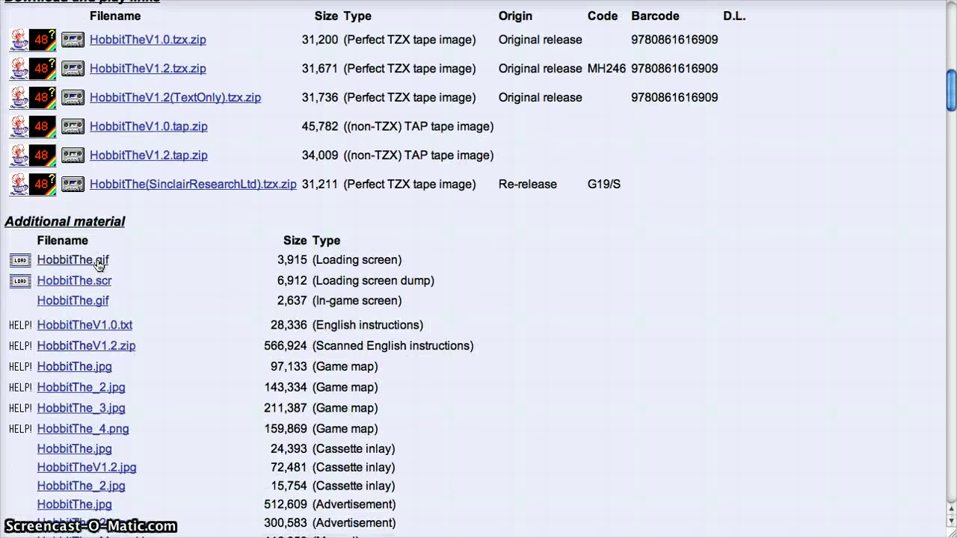
scroll(163, 270, "up", 3)
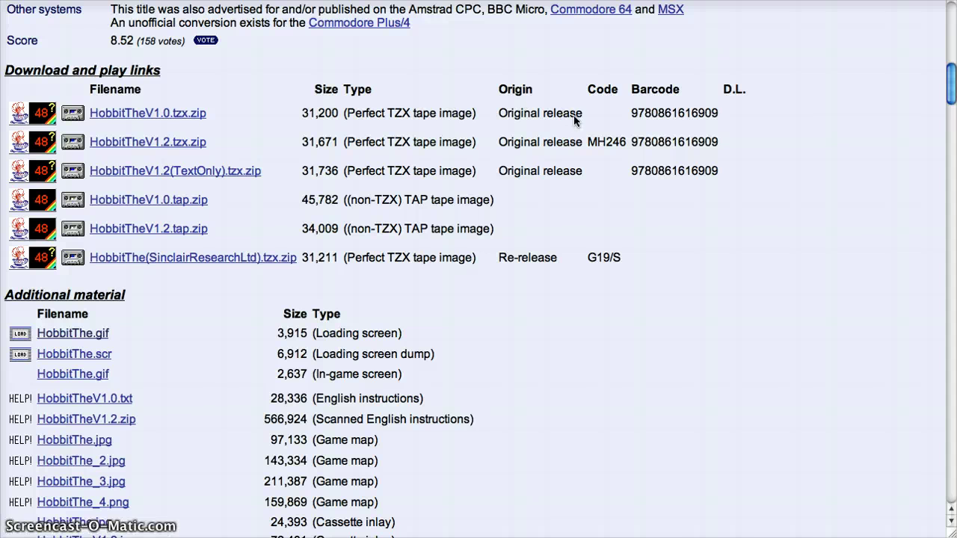
scroll(437, 180, "up", 10)
scroll(437, 180, "down", 1)
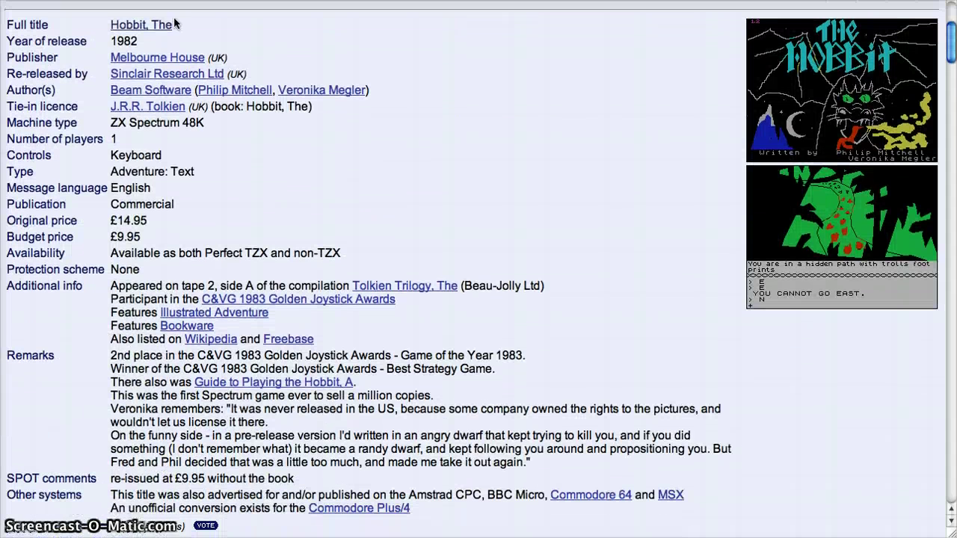
Go back from The Hobbit's entry past the top 100 best text adventures list to the Archive's Text Adventures page.
key("super+Left")
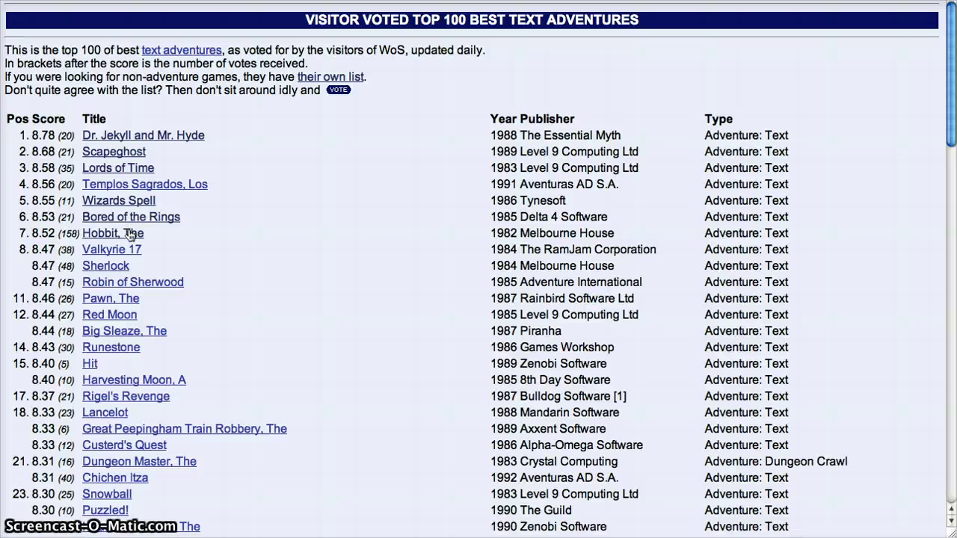
left_click(130, 234)
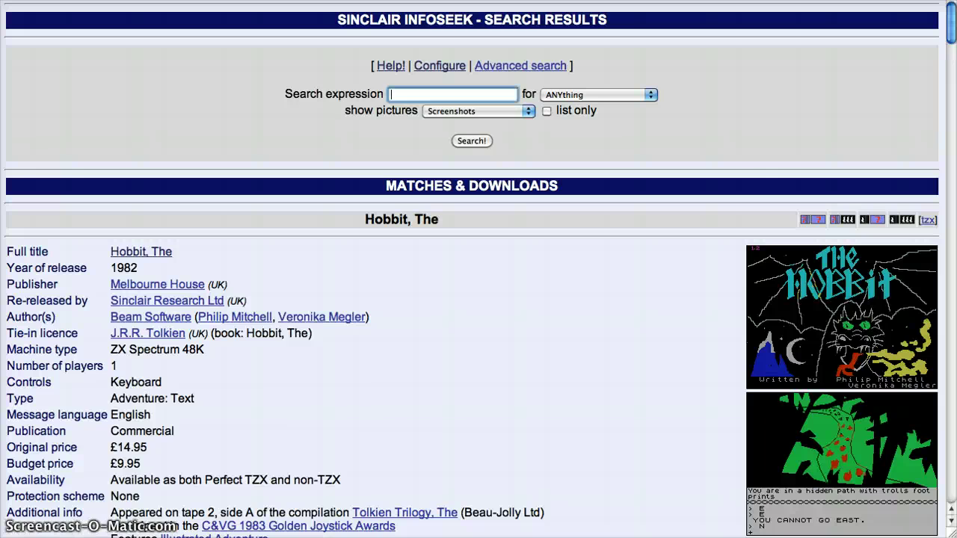
key("super+[")
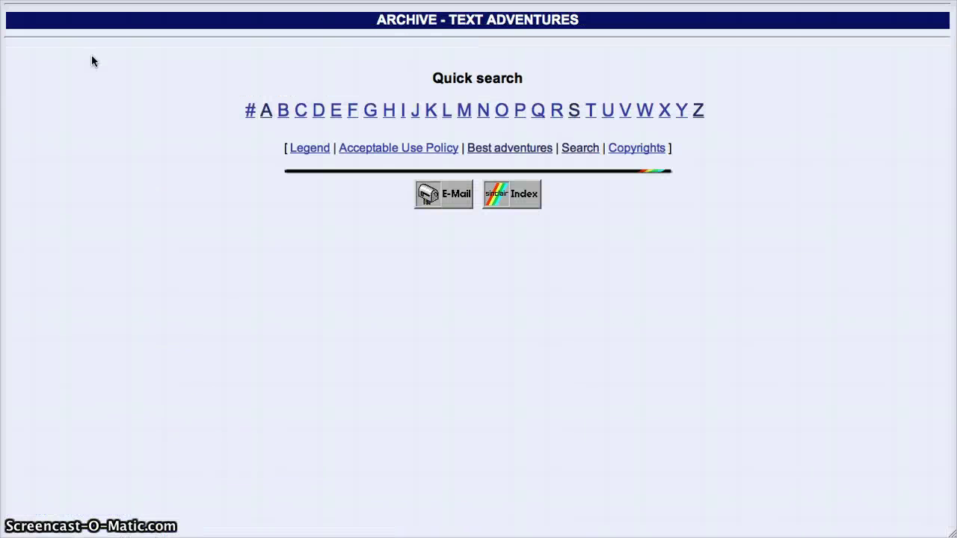
Run the downloaded Wizard's Lair.tzx in Fuse, view the game and exit the emulator.
left_click(795, 508)
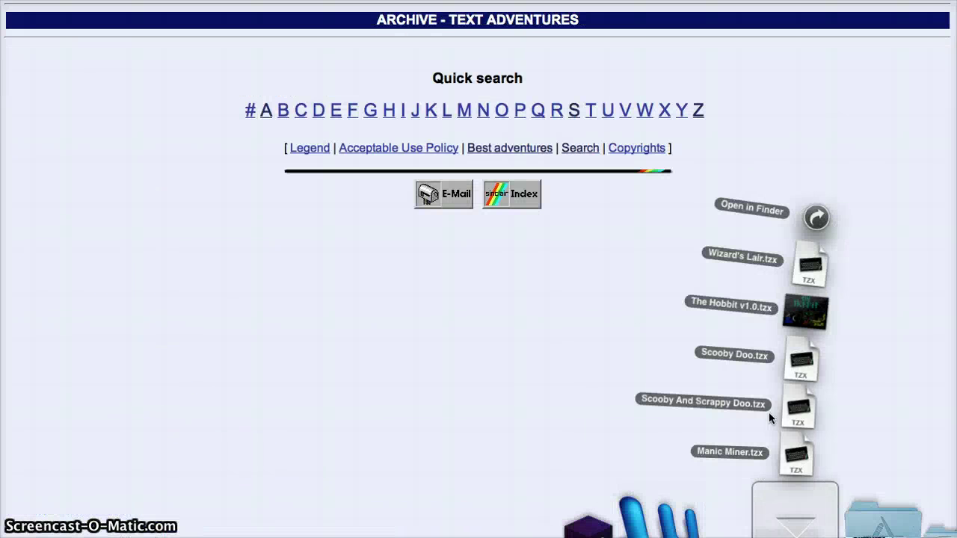
left_click(818, 263)
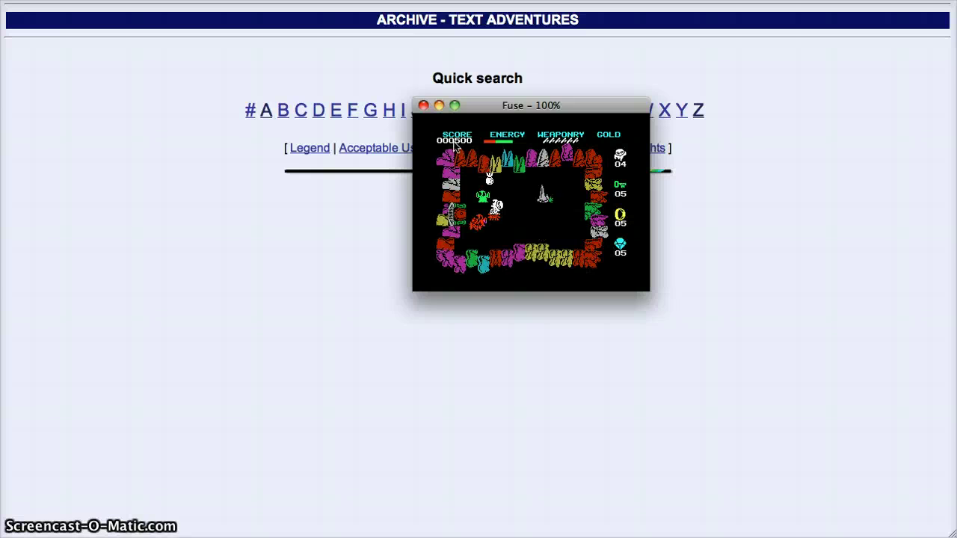
left_click(423, 108)
left_click(624, 141)
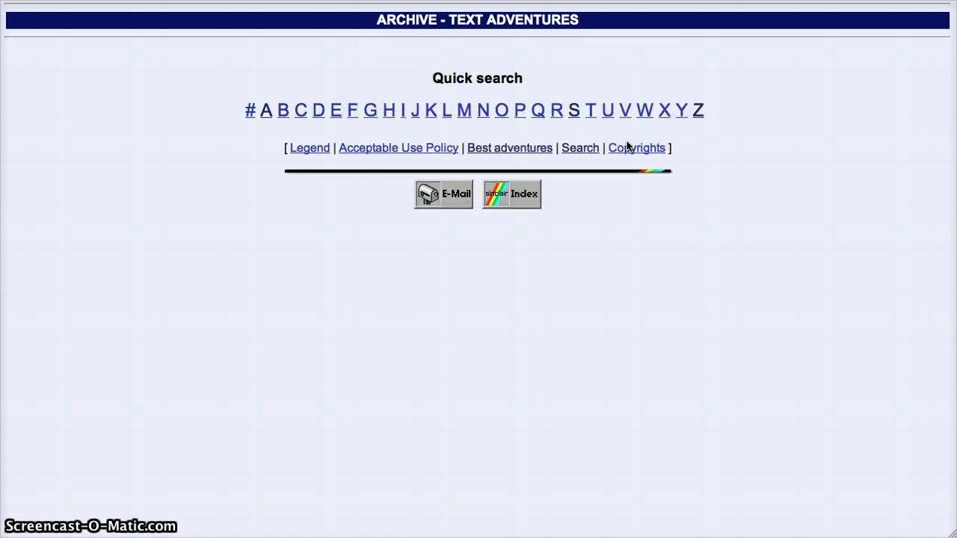
Run the downloaded Scooby And Scrappy Doo.tzx in Fuse, view the game and exit the emulator.
left_click(765, 512)
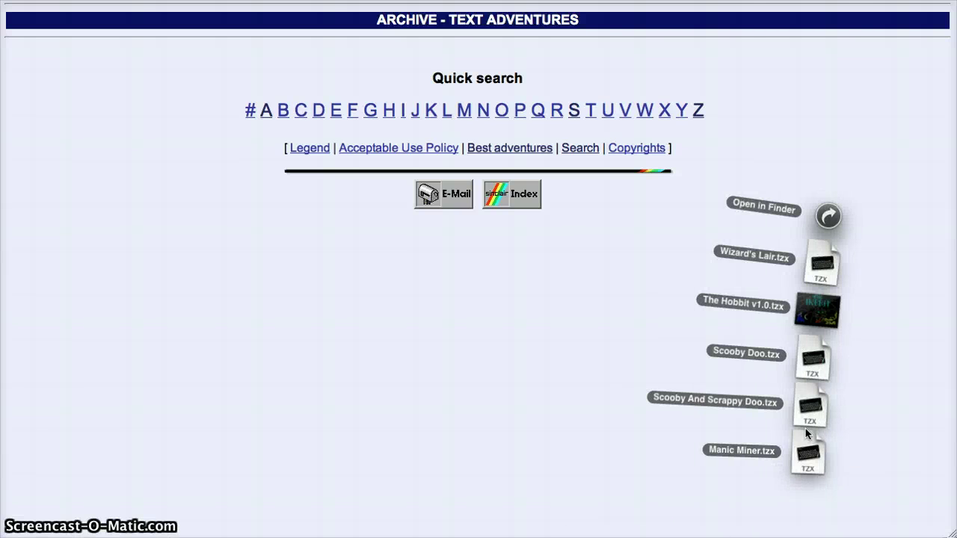
left_click(805, 421)
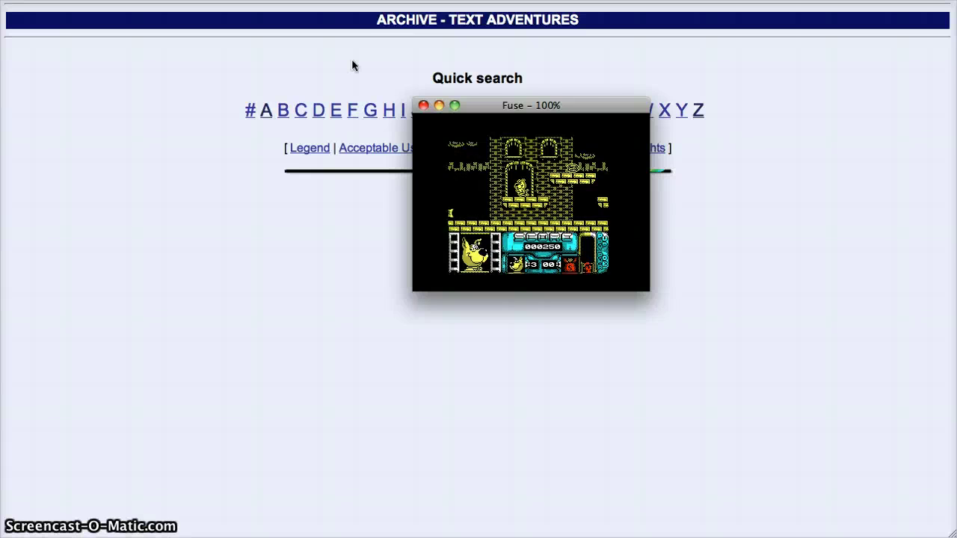
left_click(423, 105)
left_click(625, 143)
Run the downloaded Manic Miner.tzx in Fuse, view the game and exit the emulator.
mouse_move(801, 508)
left_click(765, 508)
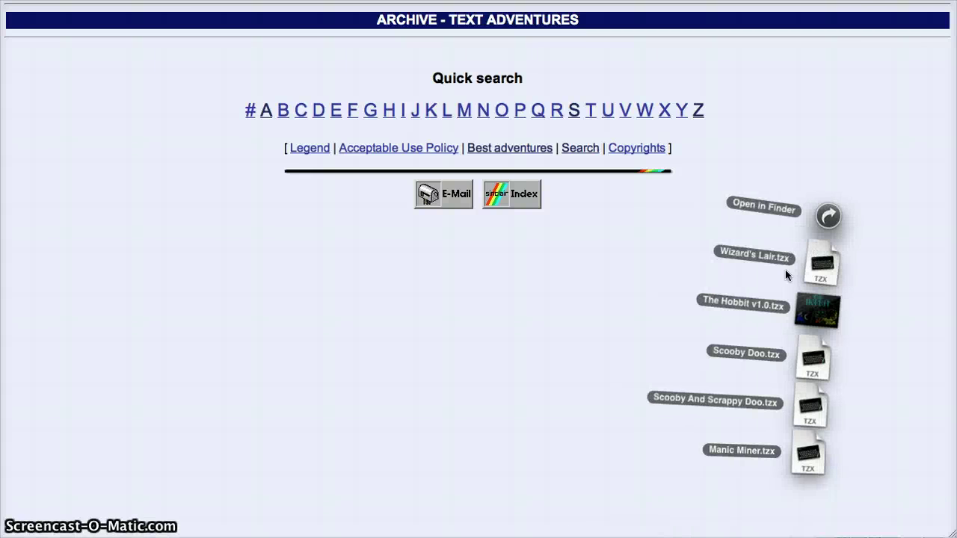
left_click(796, 460)
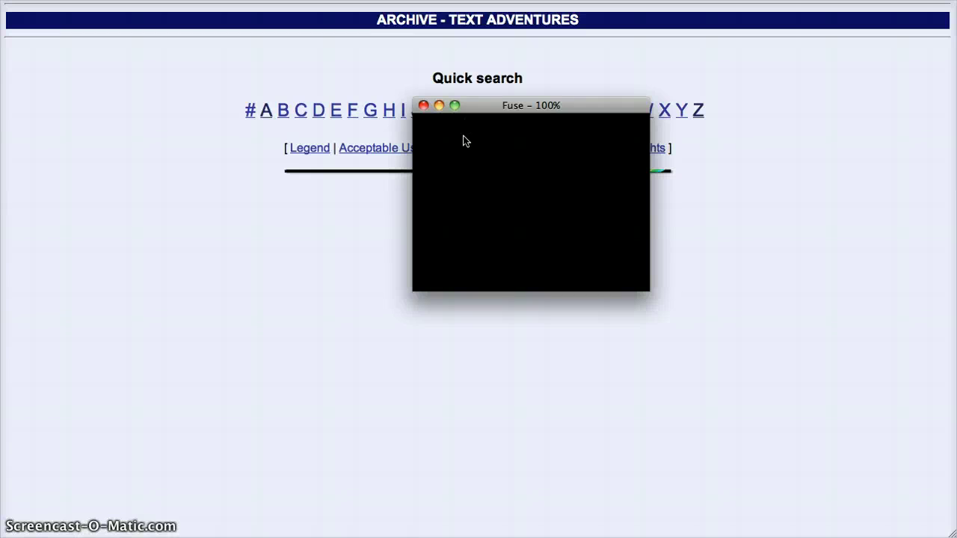
left_click(423, 106)
key("Return")
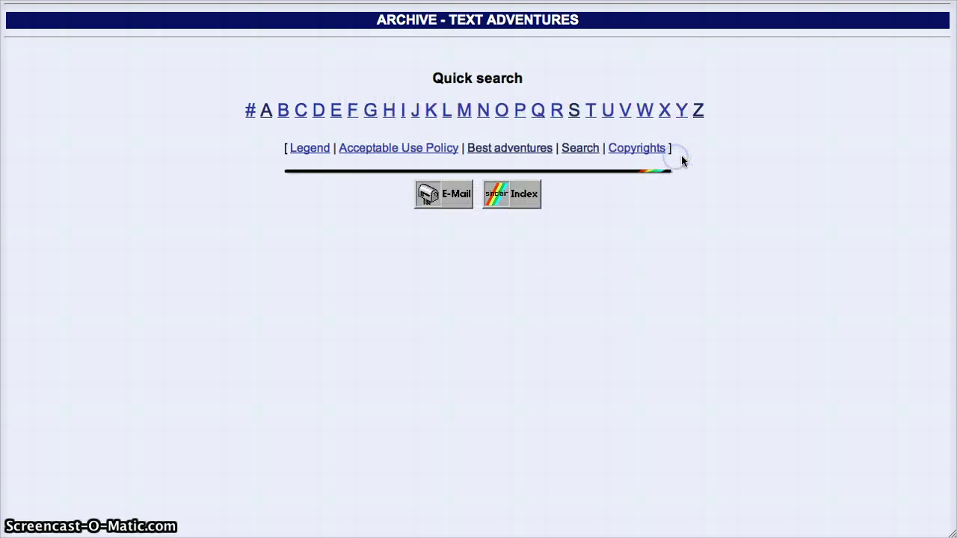
key("F9")
left_click(450, 335)
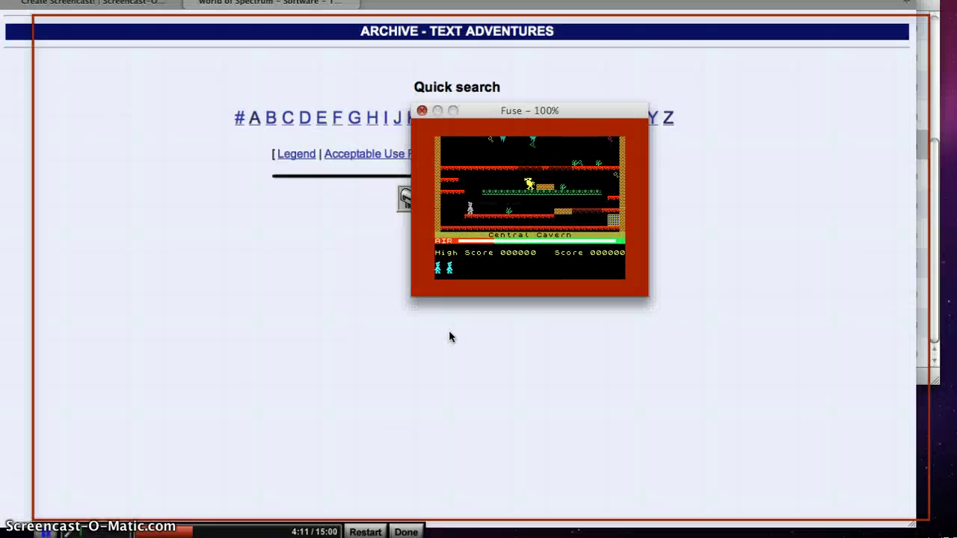
left_click(627, 143)
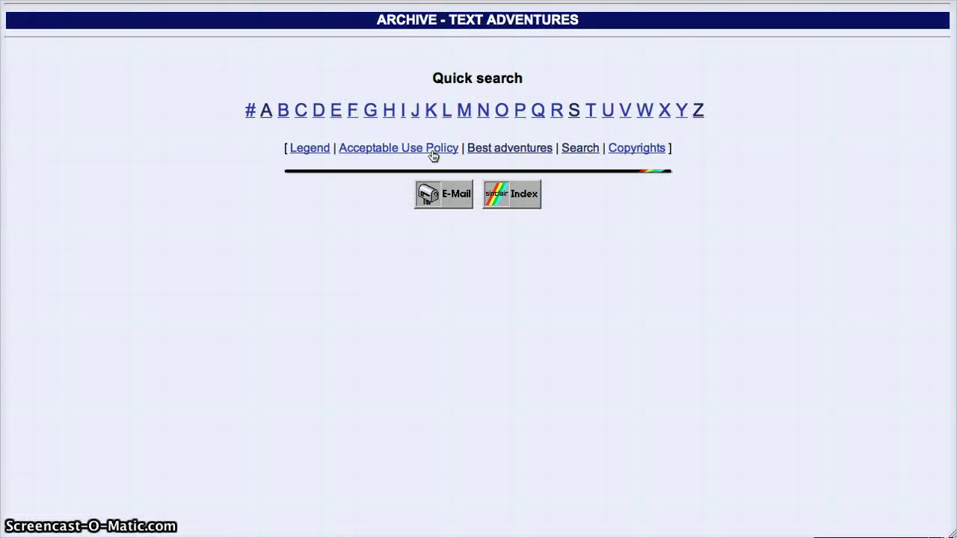